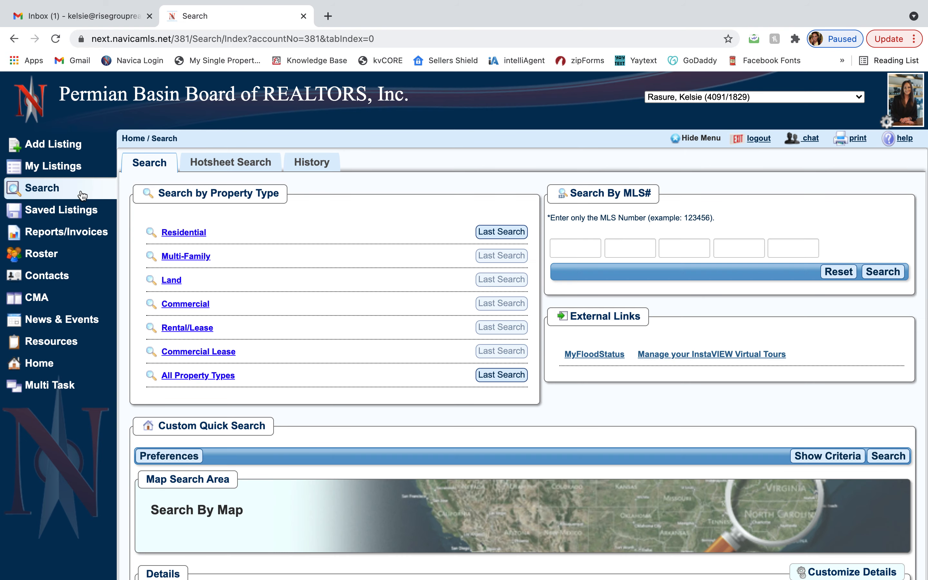
- Start a Residential search from the Search page's Search by Property Type list
left_click(171, 233)
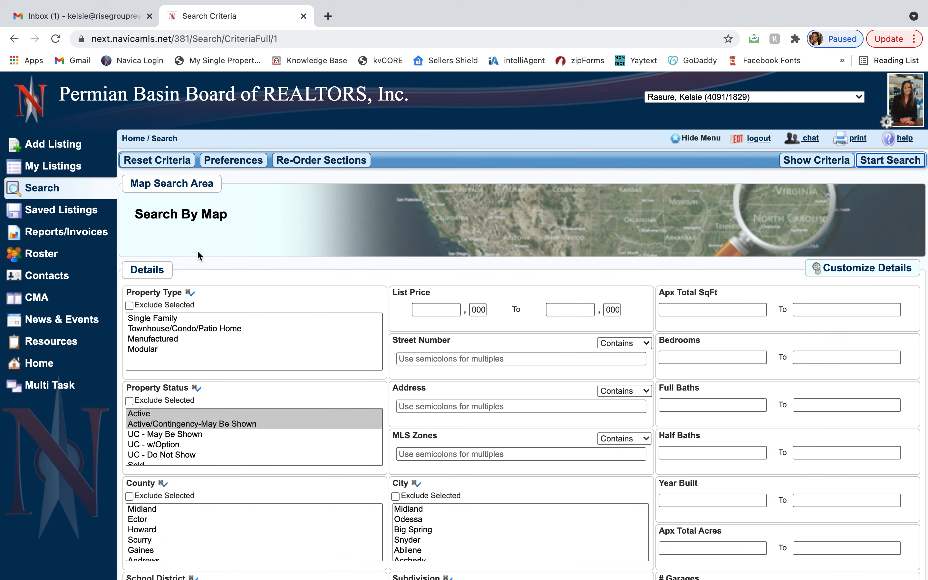
- Set list price 300–350, Single Family, and Active plus Active/Contingency-May Be Shown statuses
left_click(441, 310)
type("300")
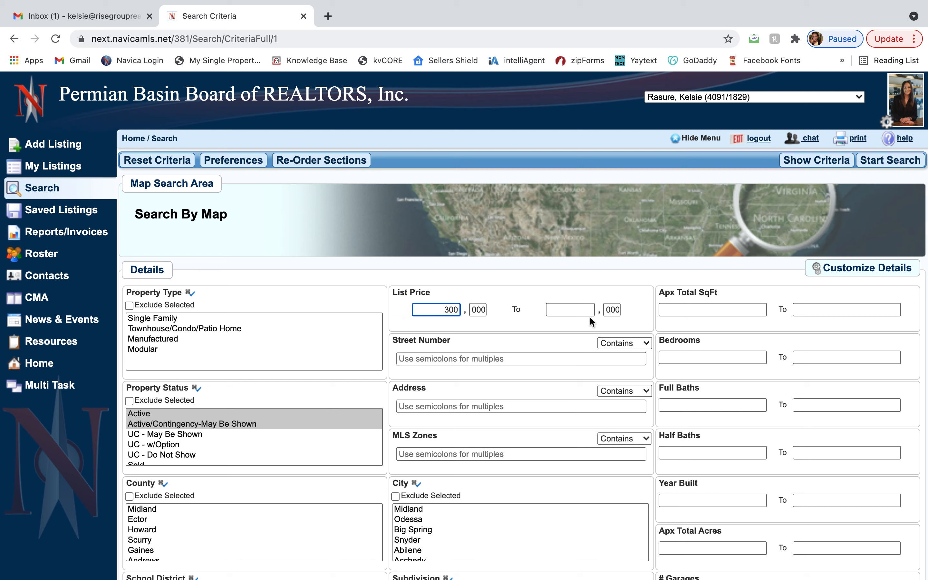
left_click(580, 310)
type("350")
left_click(178, 318)
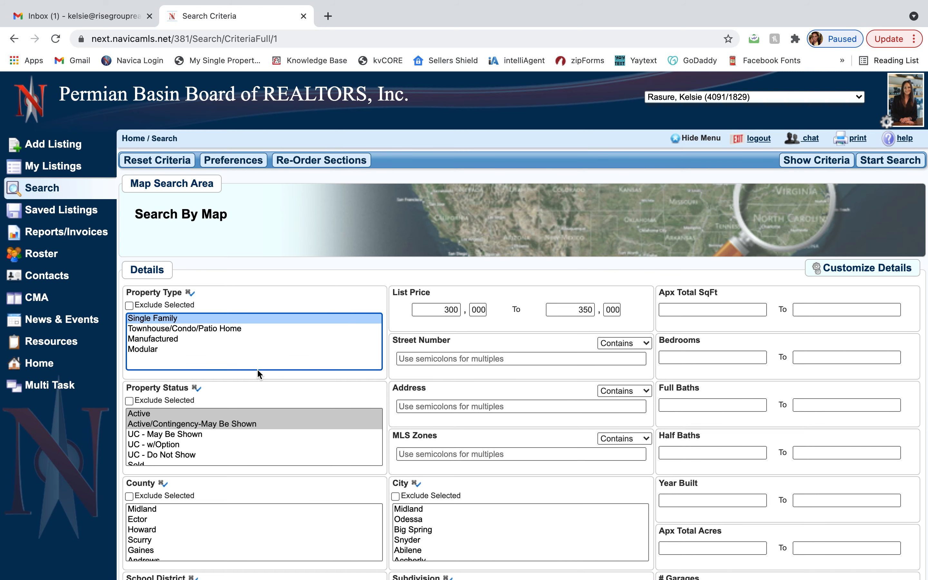
scroll(257, 368, "down", 1)
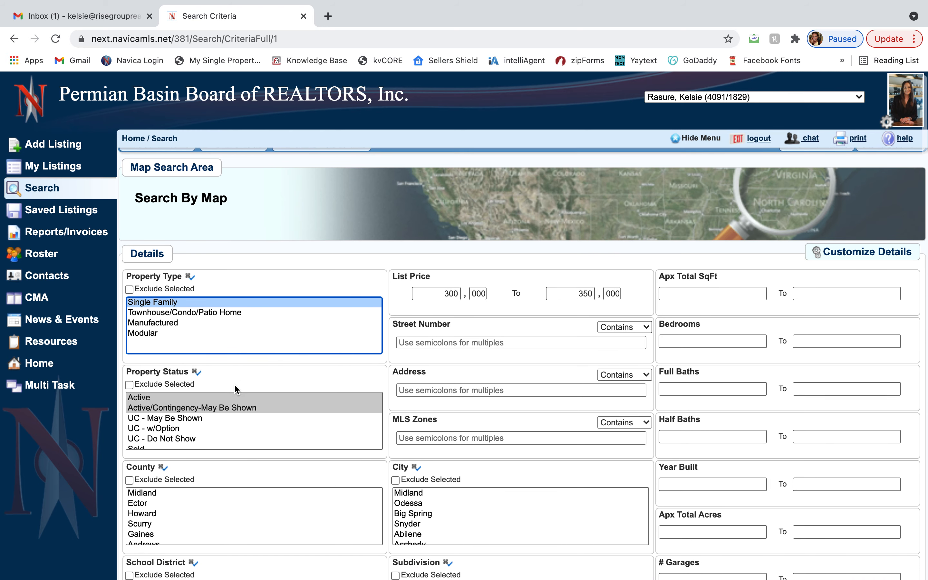
left_click(141, 397)
left_click(143, 415, "shift")
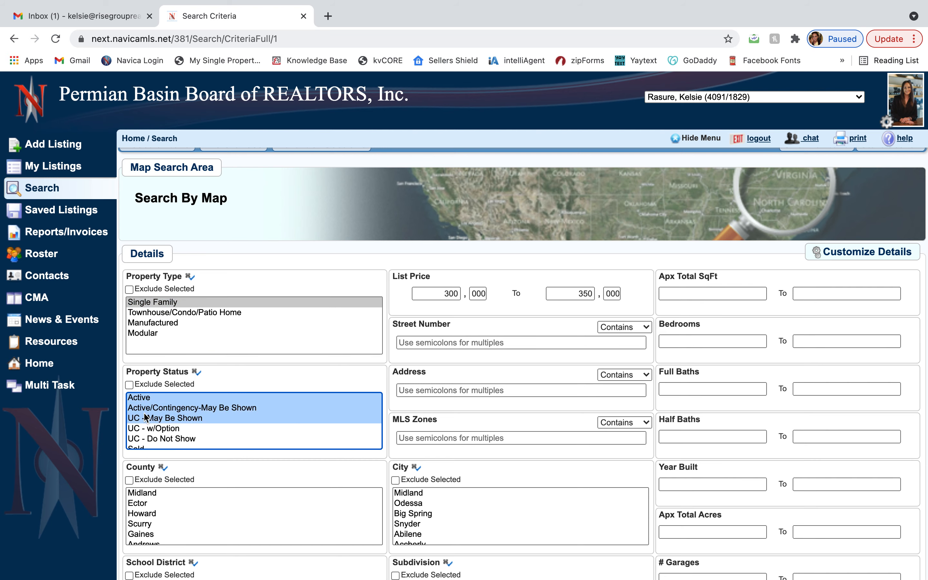
left_click(140, 398)
left_click(141, 411, "shift")
- Limit to Midland, 3–4 bedrooms and 2000–2500 sq ft, then run the search
scroll(518, 515, "down", 3)
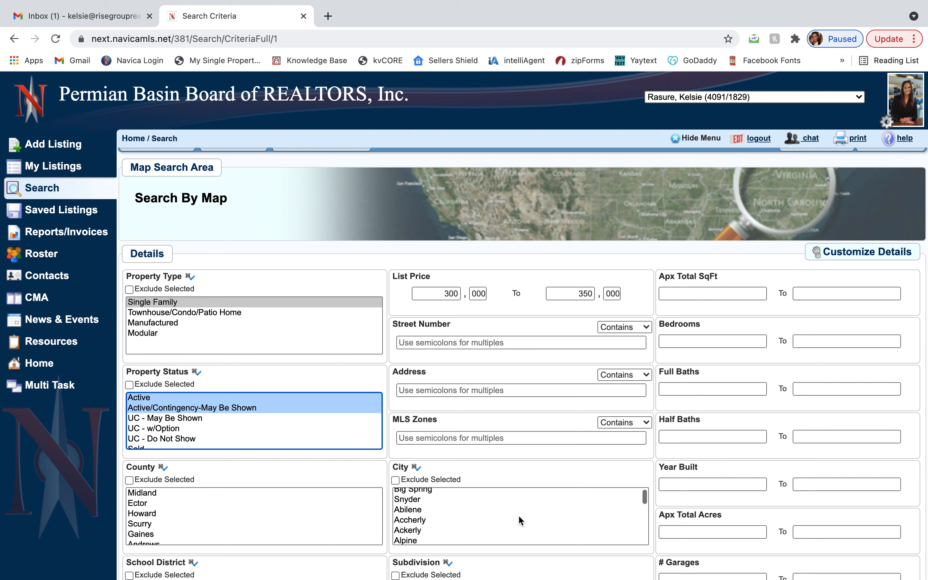
scroll(466, 527, "up", 3)
scroll(464, 522, "up", 1)
left_click(421, 492)
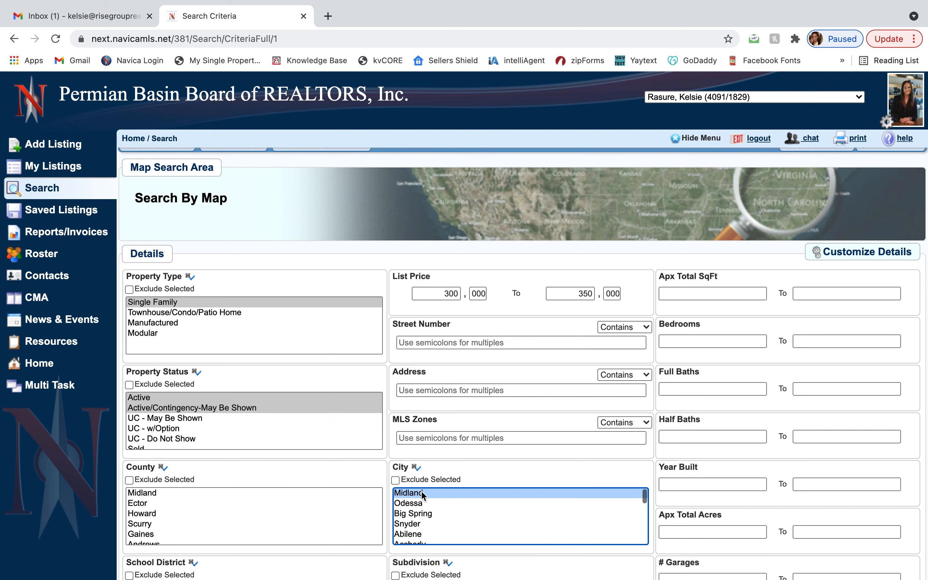
scroll(742, 495, "down", 1)
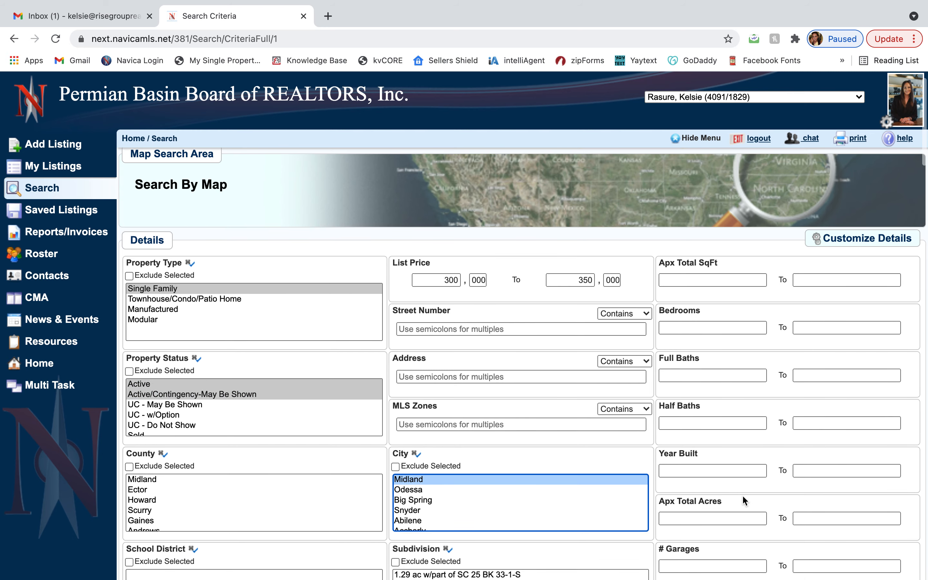
left_click(752, 329)
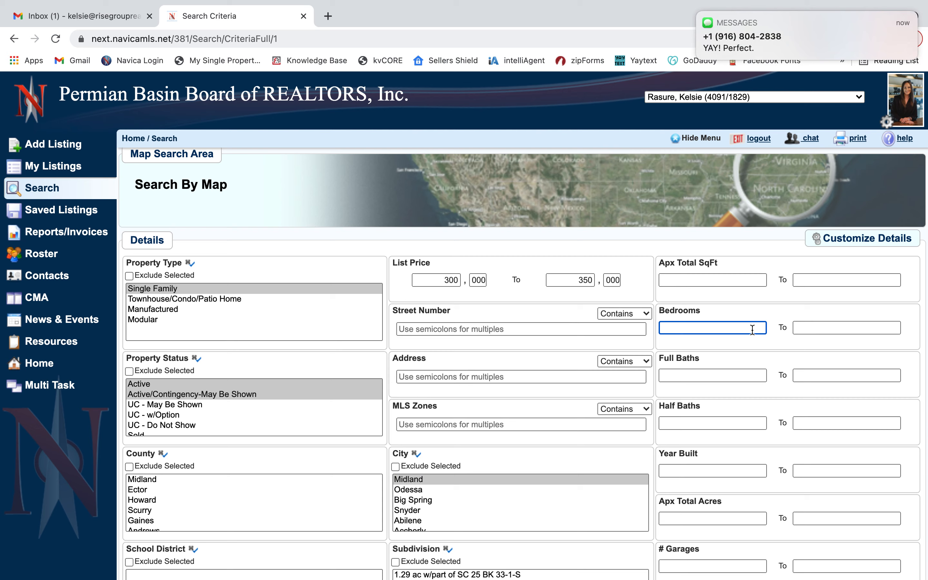
type("3")
left_click(819, 328)
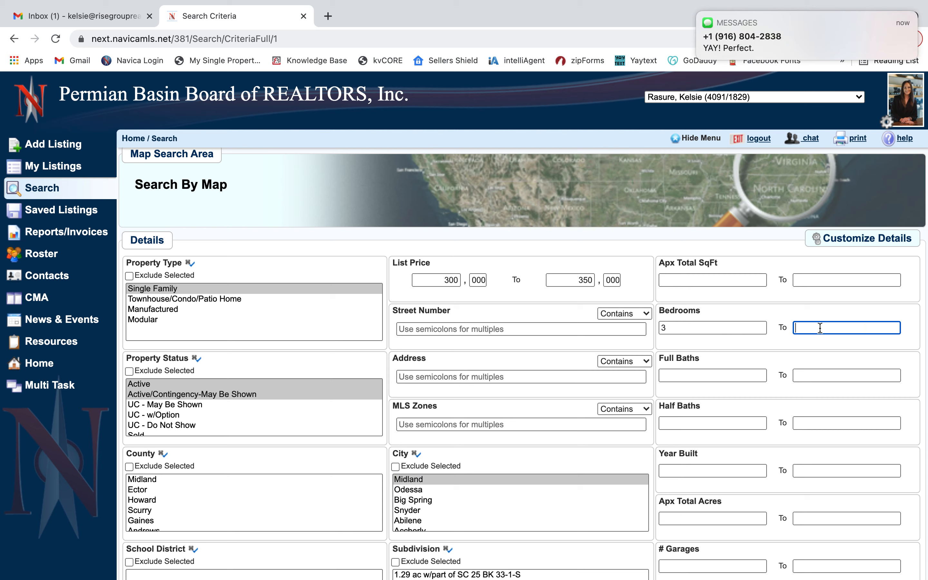
type("4")
left_click(743, 279)
type("2000")
left_click(800, 279)
type("2500")
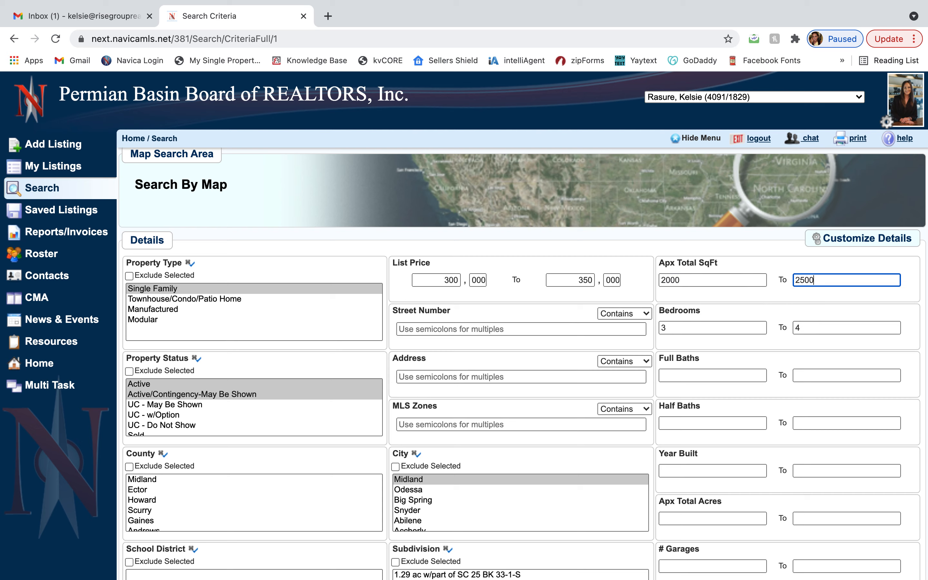
key("Return")
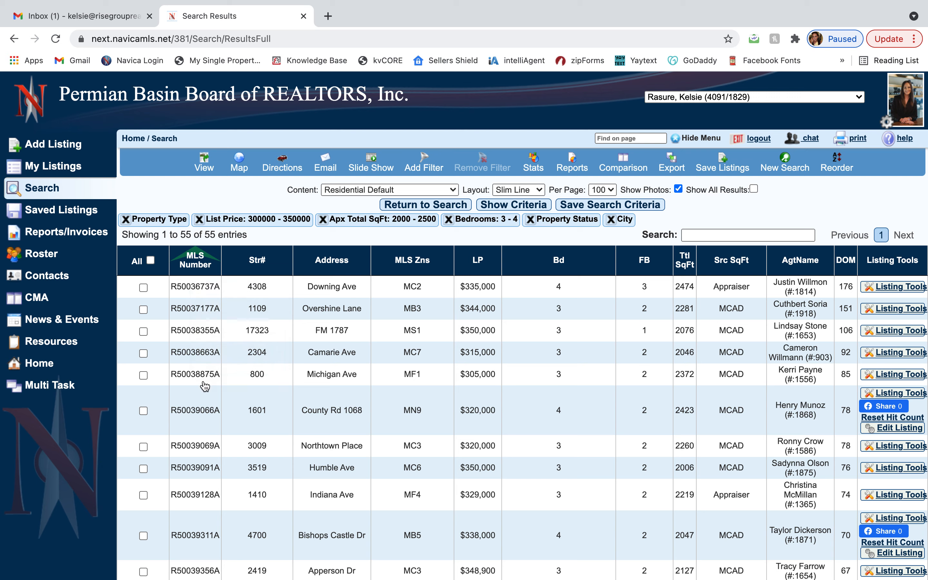
- Select all 55 result listings and bring up the Save Search Criteria dialog
left_click(151, 262)
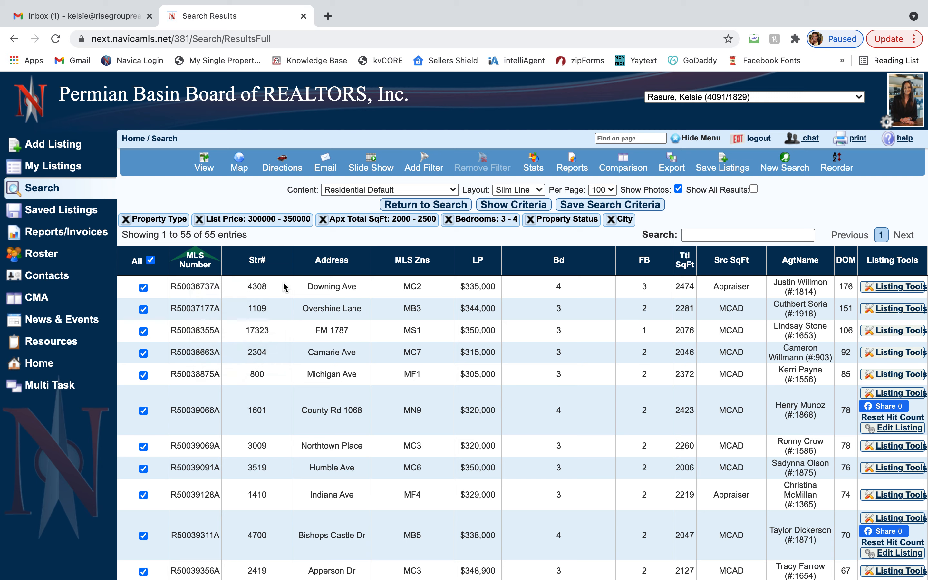
left_click(593, 211)
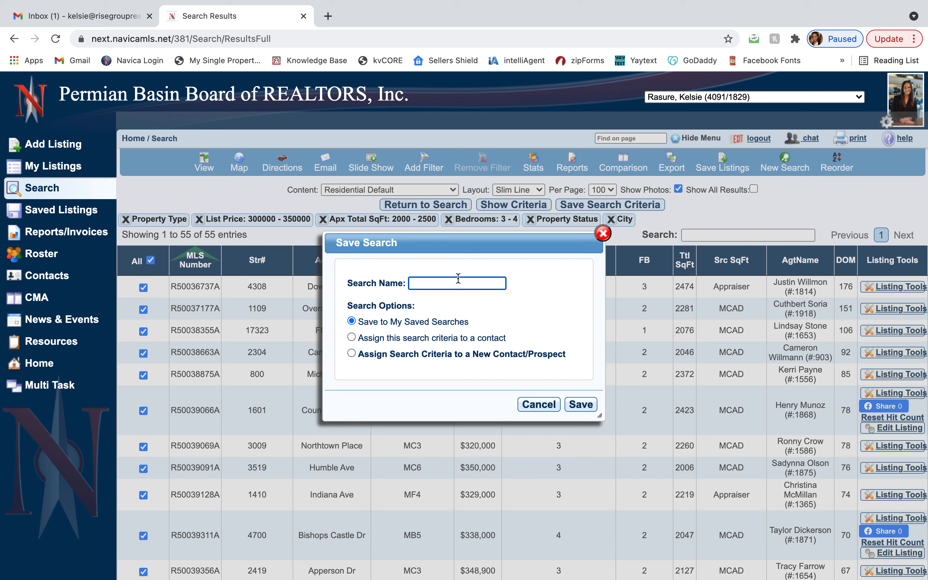
- Name the search with the prospect's full name, assign it to a new contact/prospect, and save
type("John Doe")
left_click(351, 354)
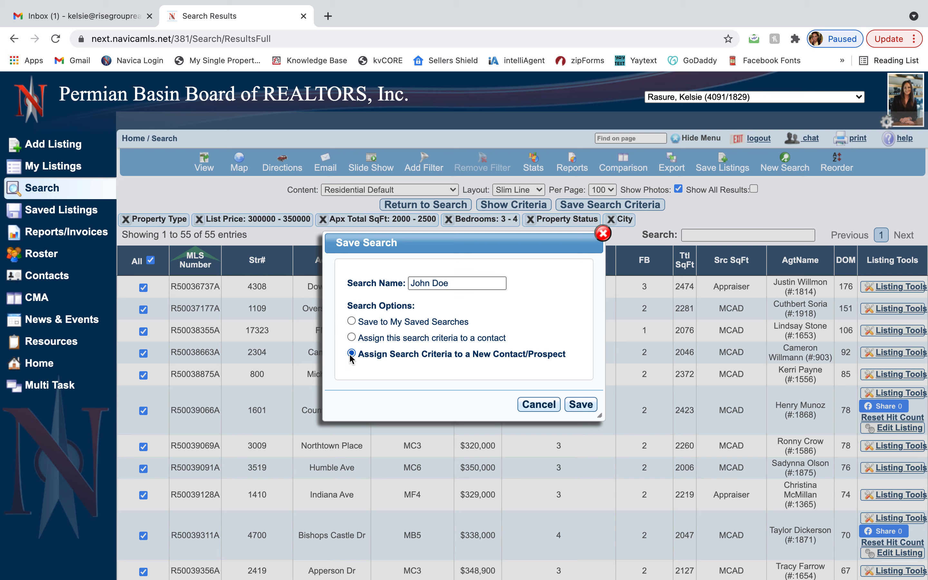
left_click(581, 405)
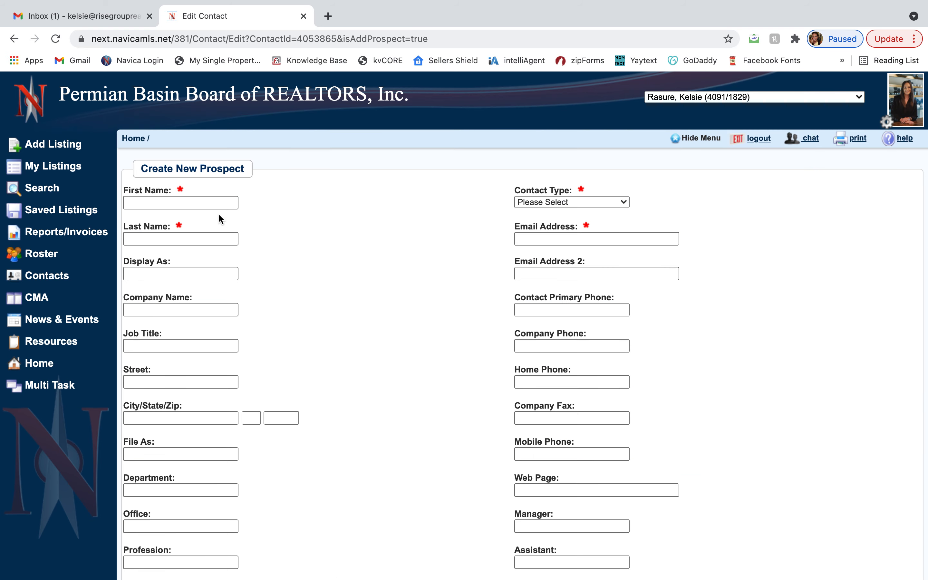
- Enter the prospect's first name, last name and e-mail address as a Business contact, and save
left_click(208, 202)
type("John")
left_click(129, 238)
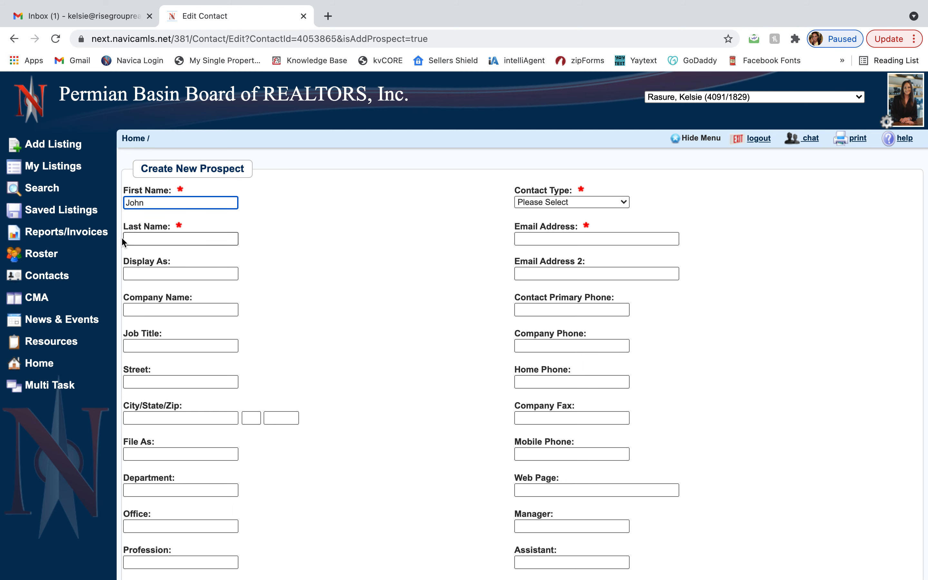
type("Doe")
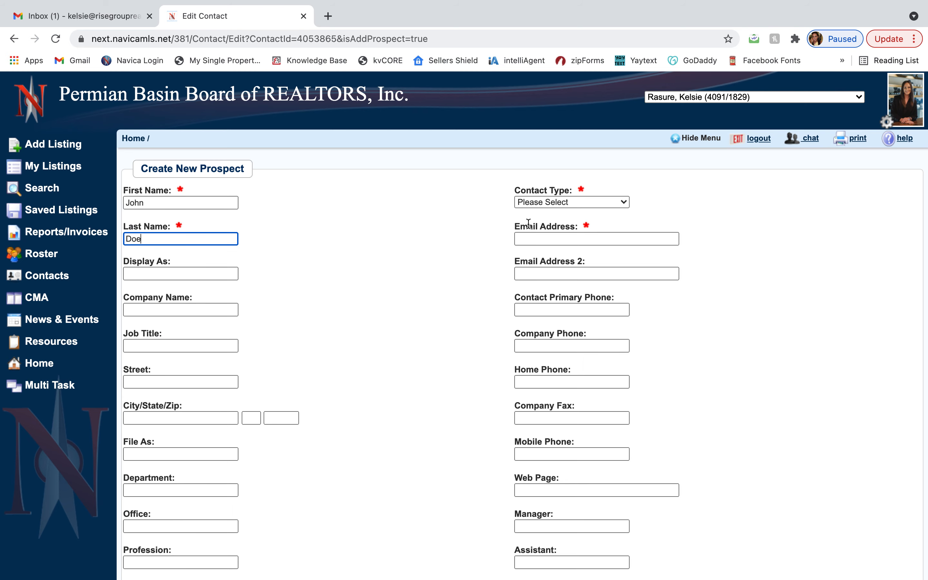
left_click(531, 203)
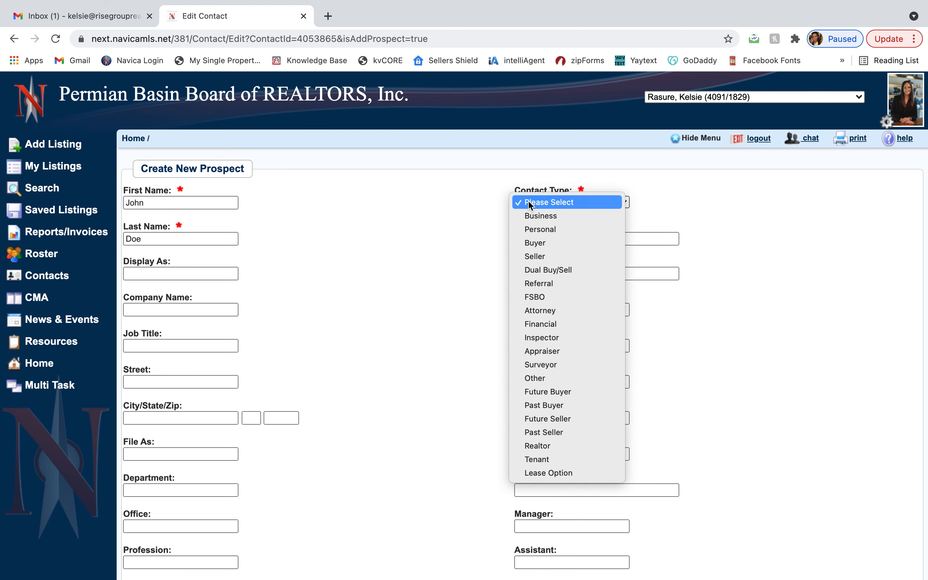
left_click(532, 217)
left_click(541, 239)
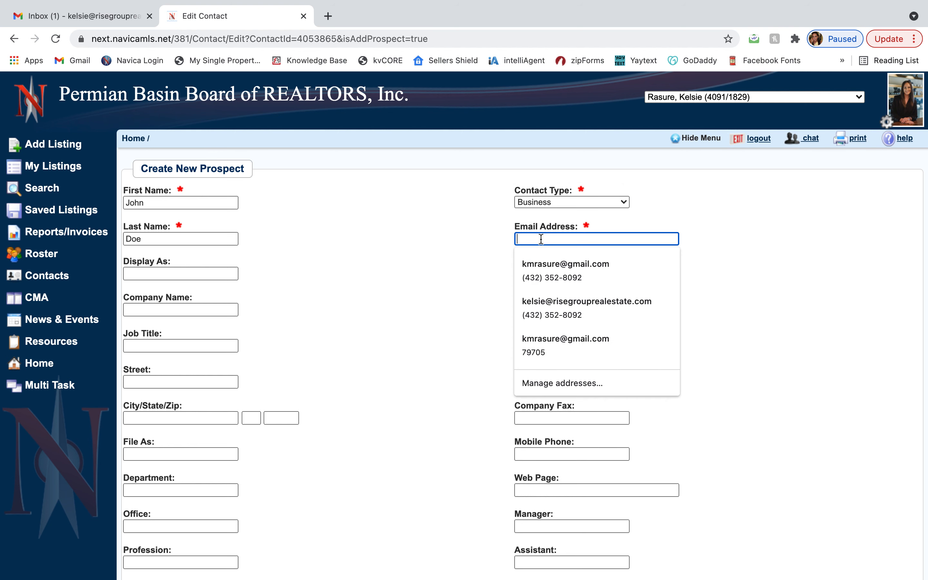
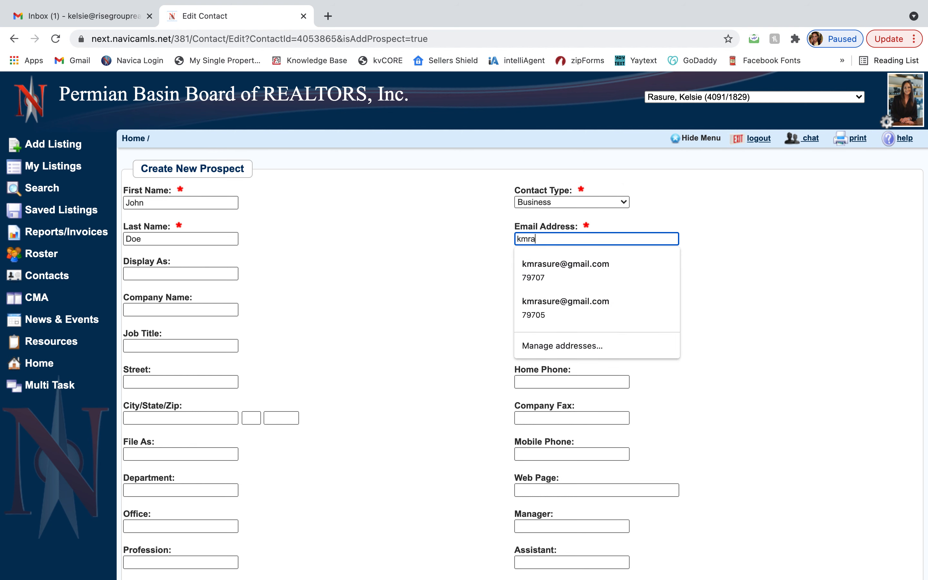
left_click(745, 244)
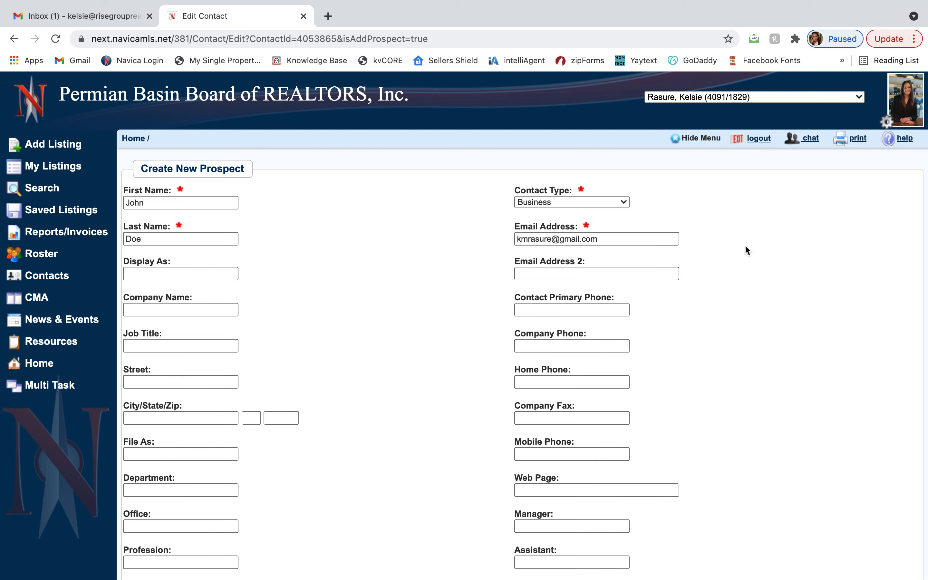
scroll(745, 244, "down", 15)
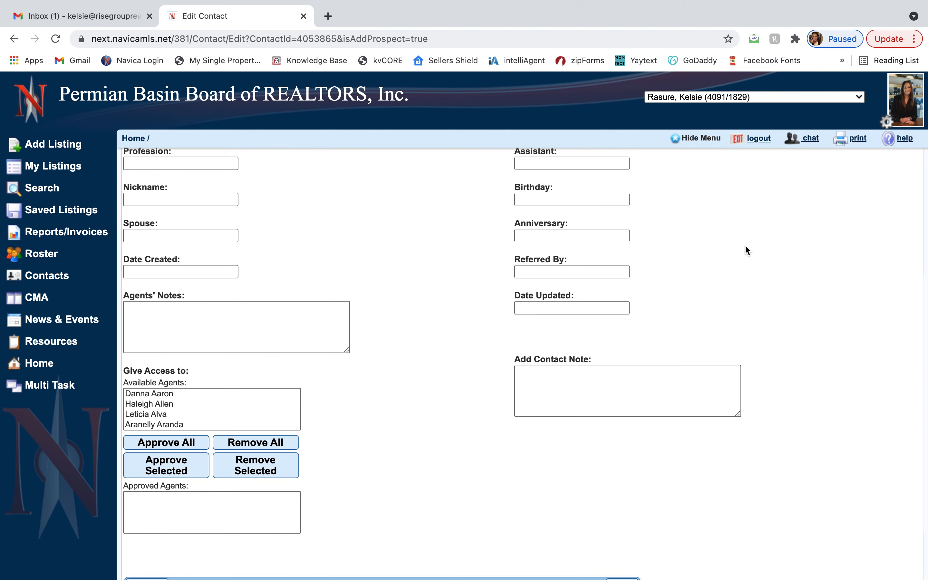
left_click(616, 496)
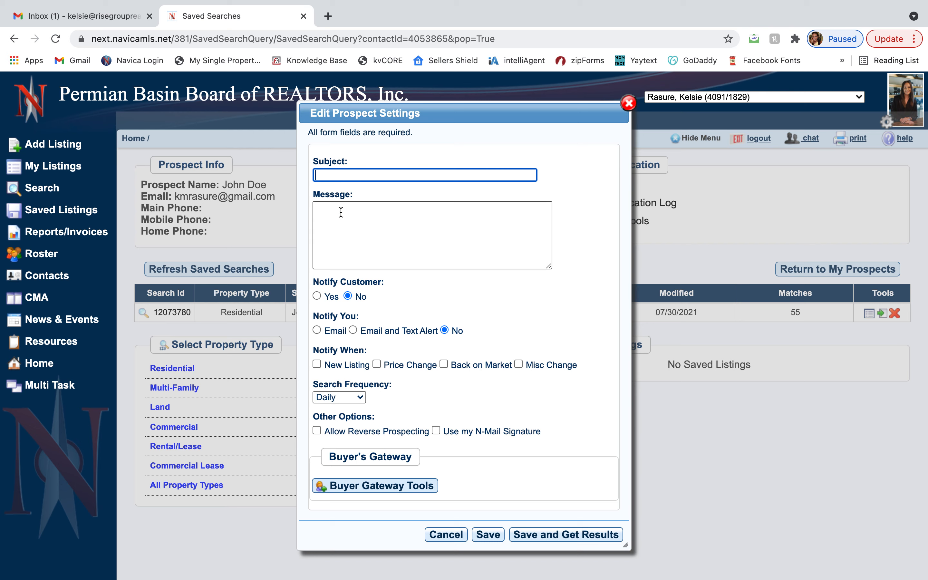
- Set the e-mail subject to 'House Hunting!'
left_click(338, 175)
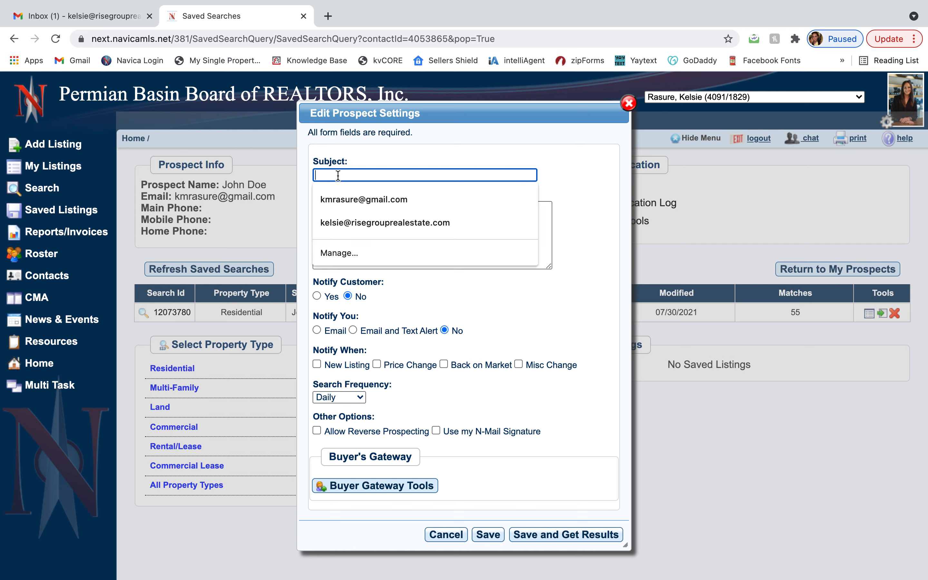
type("Hou")
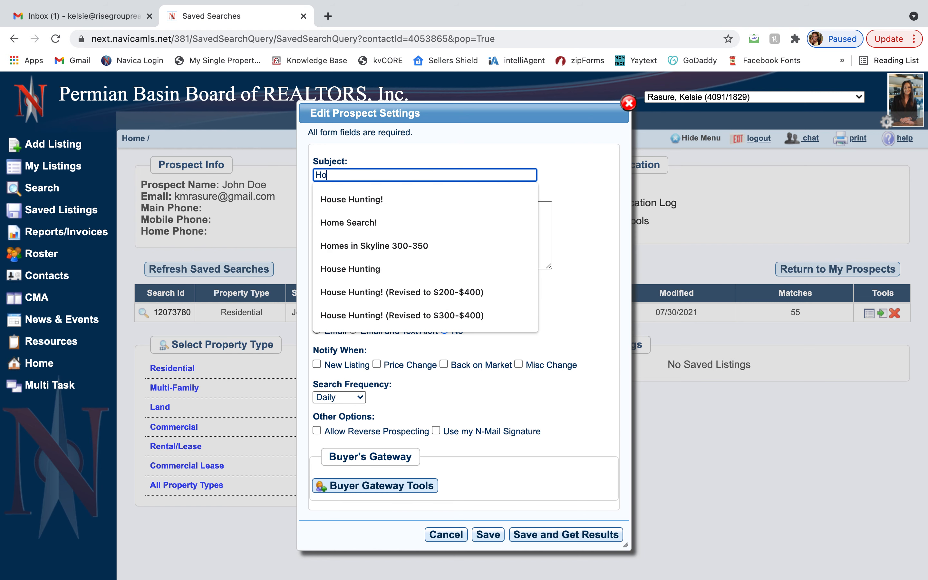
left_click(352, 194)
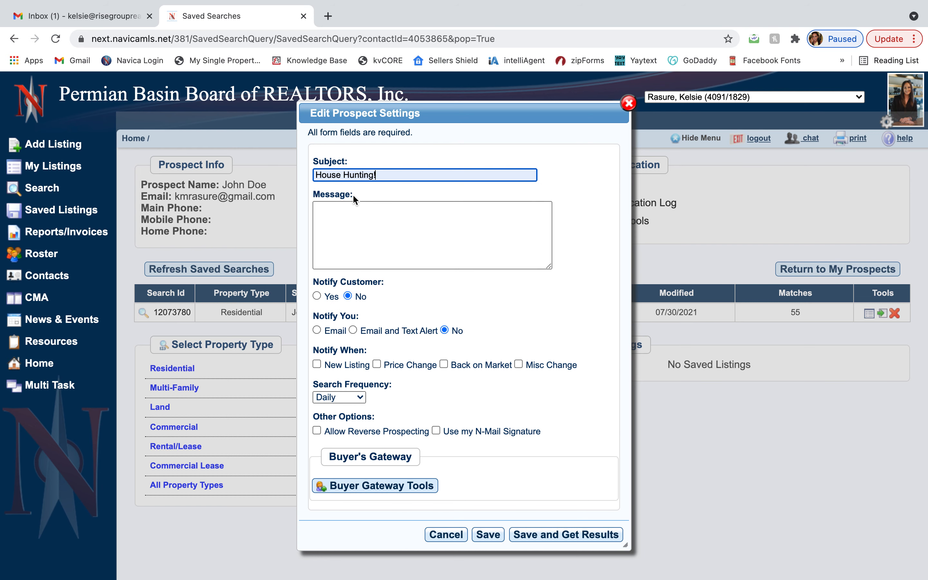
- Write the message explaining the search criteria, emails on new matches, and offering to change specifications
left_click(350, 218)
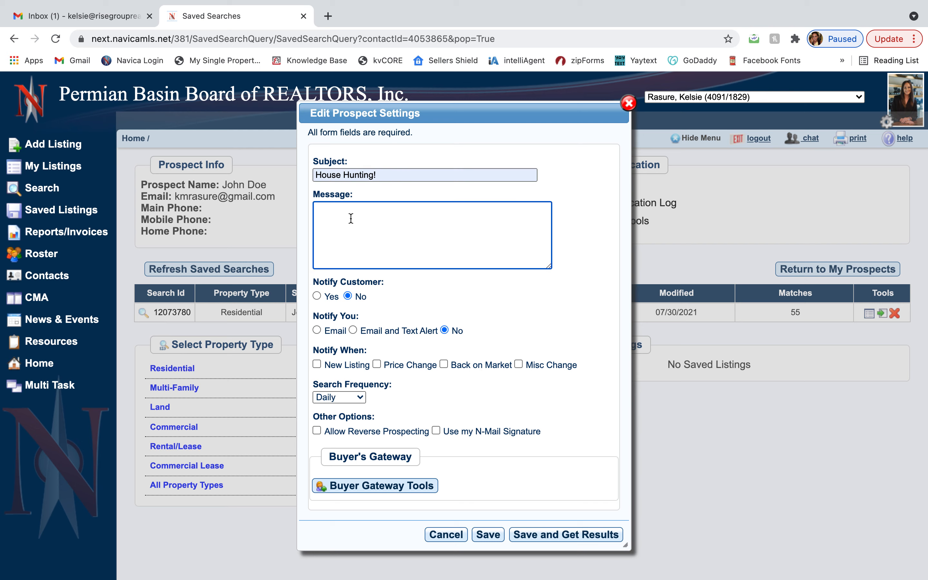
type("Hi Mr. Doe! Here is the se")
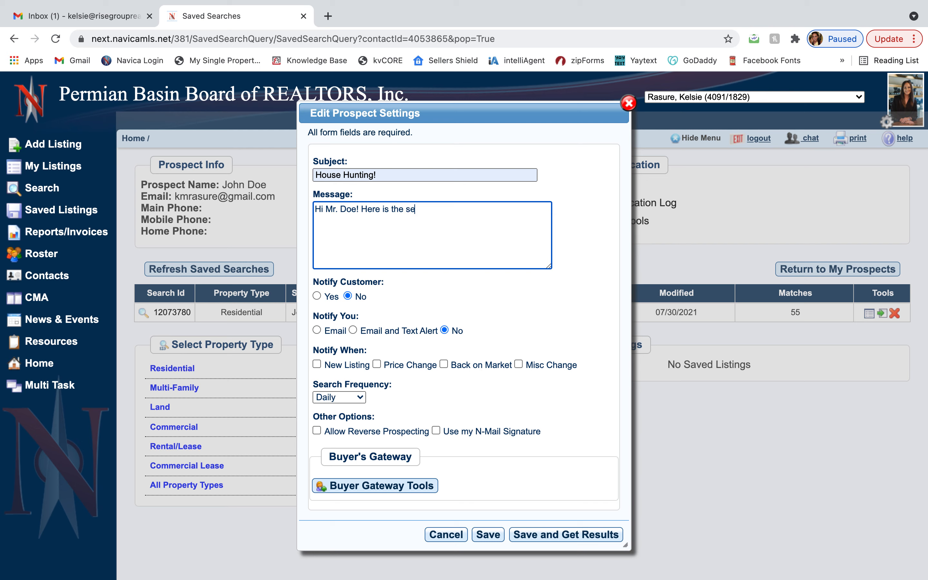
type("arch I set ")
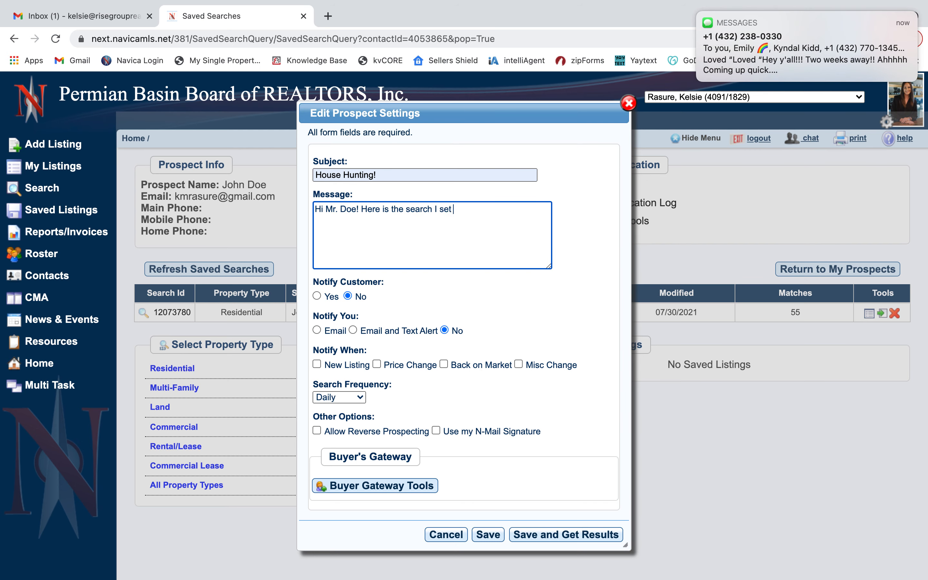
type("up for you. The ci")
type("iter")
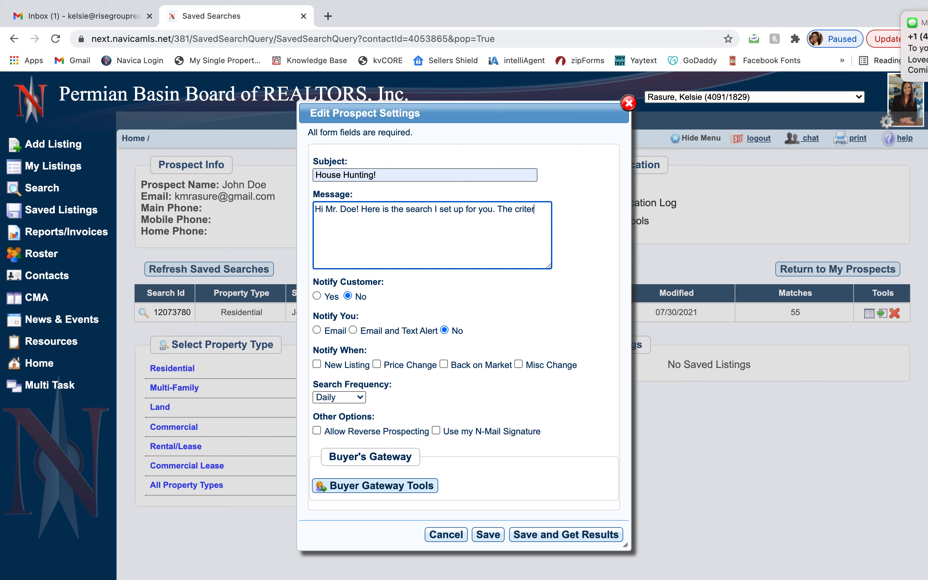
type("ia I have set i")
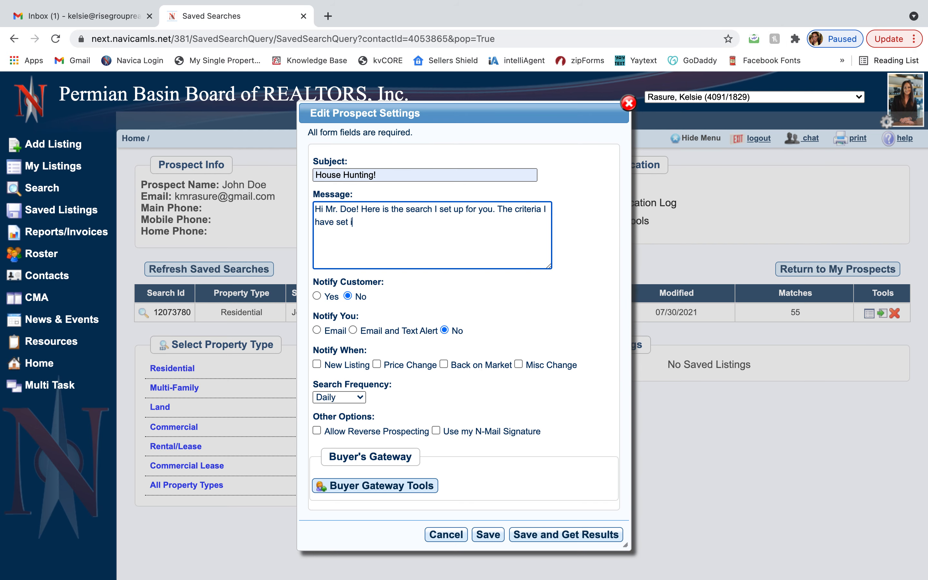
type("s ____________ so you will receive an")
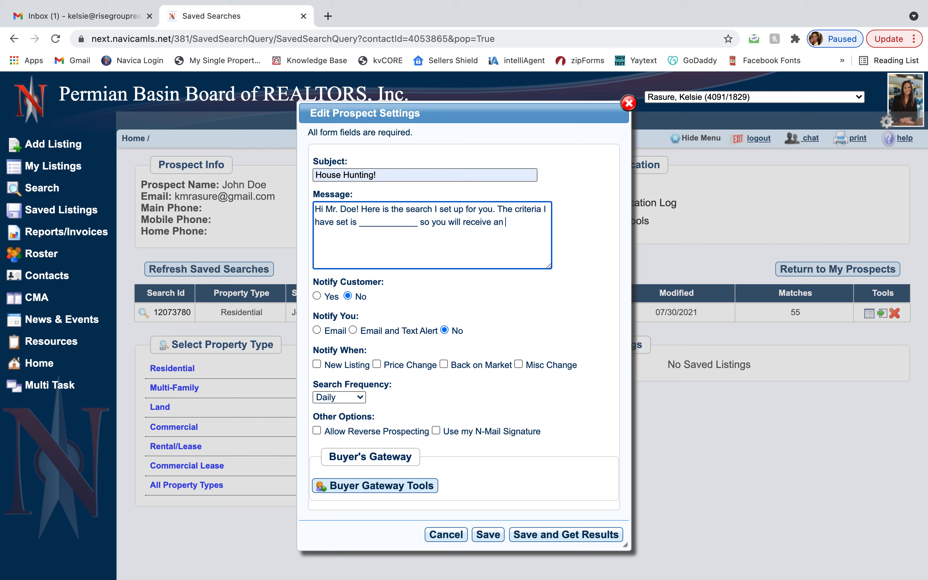
type(" email every mornn")
key("BackSpace")
type("ing when somethin")
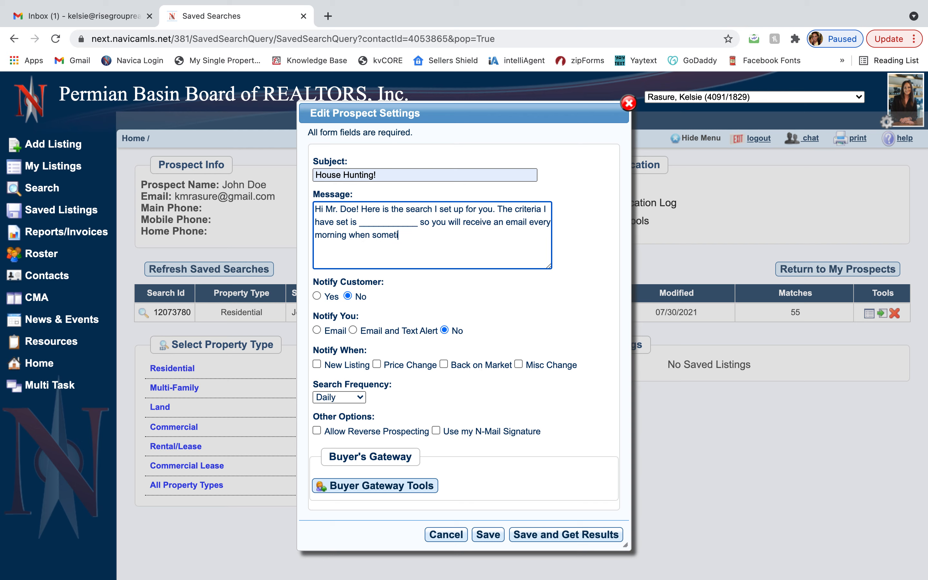
type("g comes on the market ")
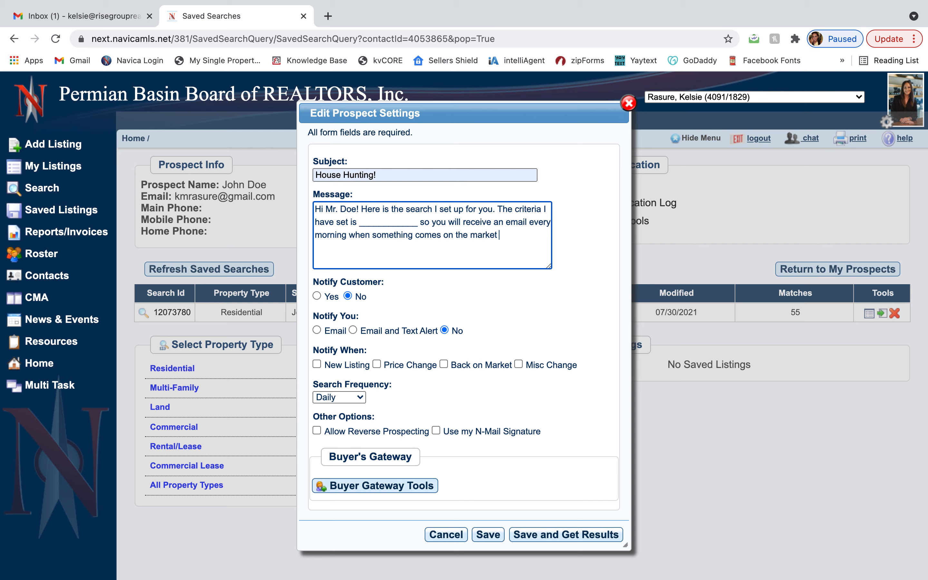
type("within")
type("specifici")
type("ation")
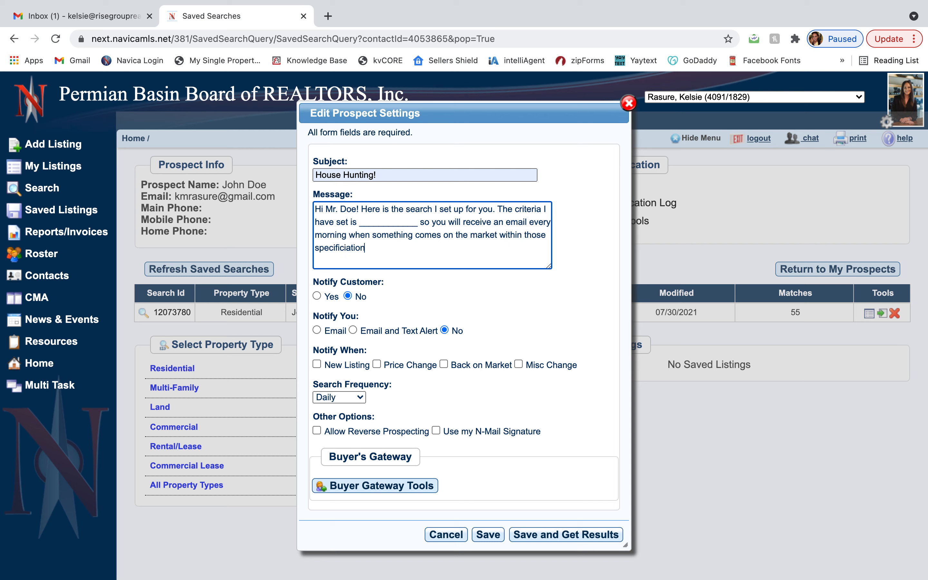
key("BackSpace")
key("BackSpace")
key("BackSpace")
key("BackSpace")
type("t")
key("BackSpace")
key("BackSpace")
key("BackSpace")
type("ations. If you'd like that ch")
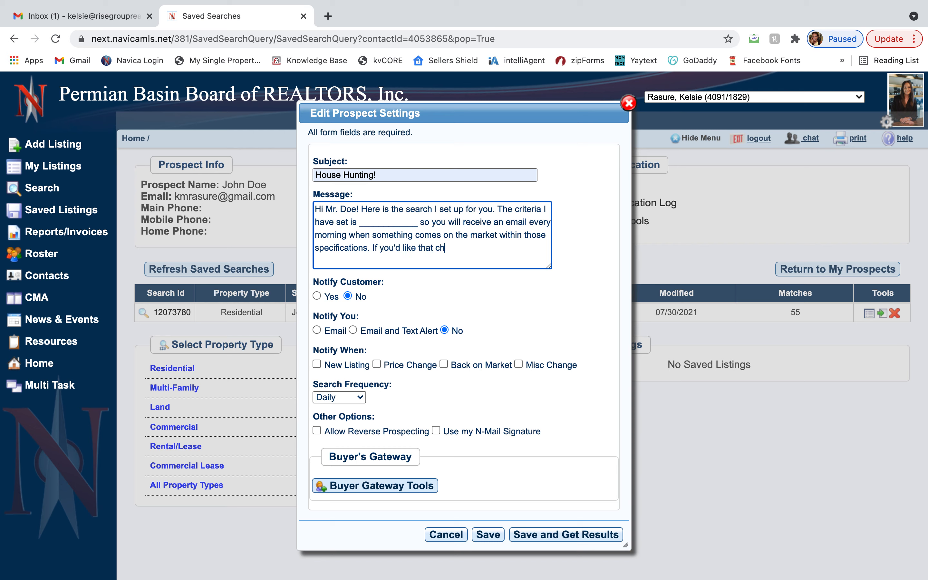
type("anged, feel free to let me kno")
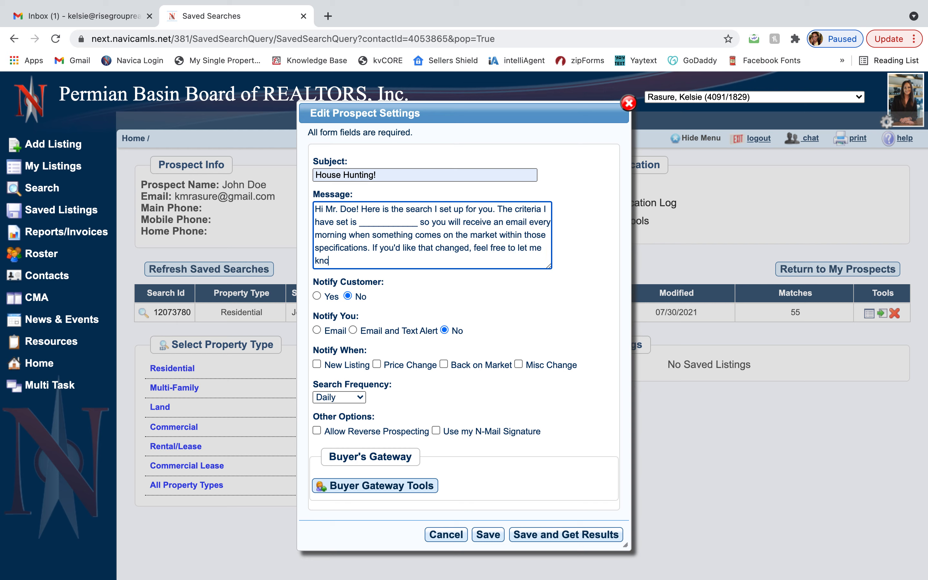
type("w! Thanks! Thanks!")
- Notify the customer and yourself by email on New Listing, Price Change and Back on Market
left_click(317, 296)
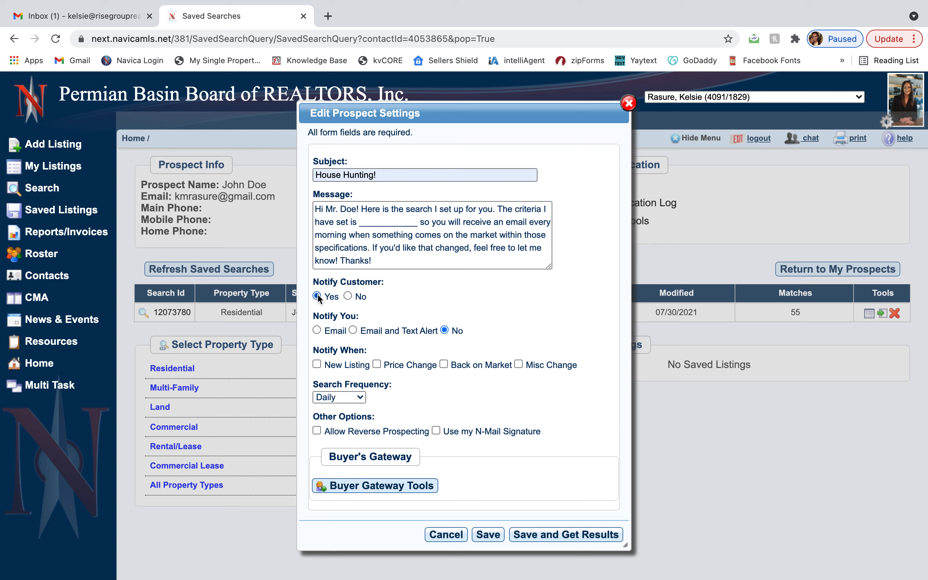
left_click(317, 330)
left_click(317, 364)
left_click(377, 364)
left_click(444, 365)
- Leave the search frequency set to Daily after briefly trying Hourly
left_click(346, 402)
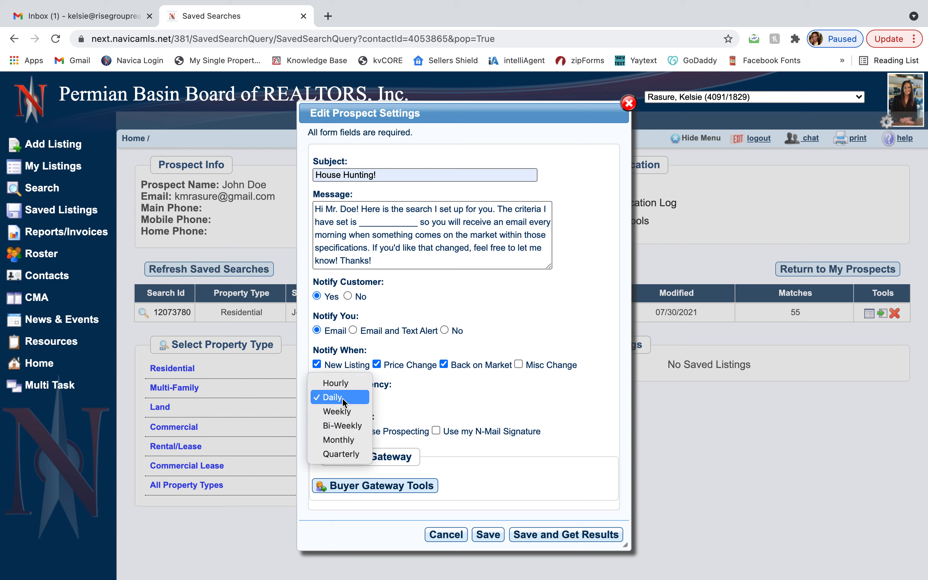
left_click(342, 397)
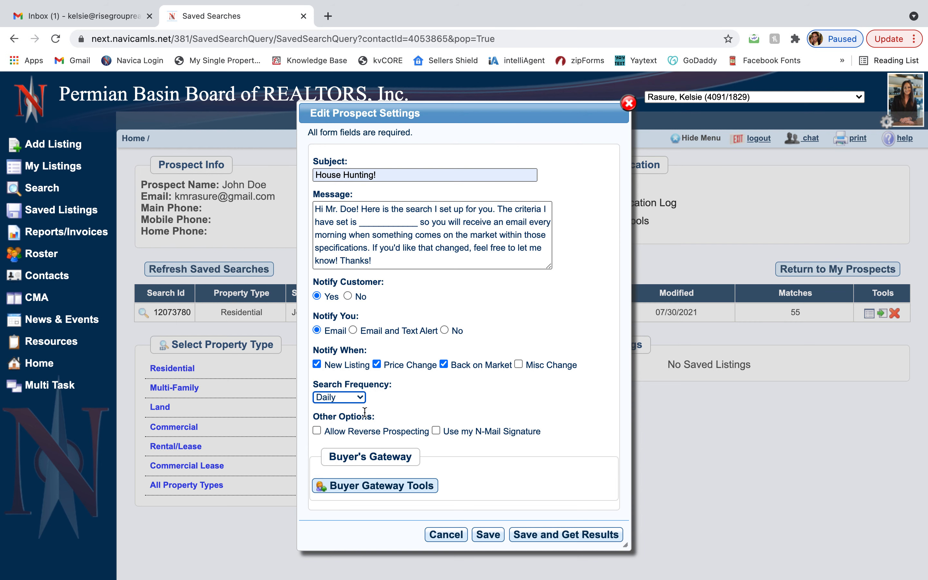
left_click(337, 401)
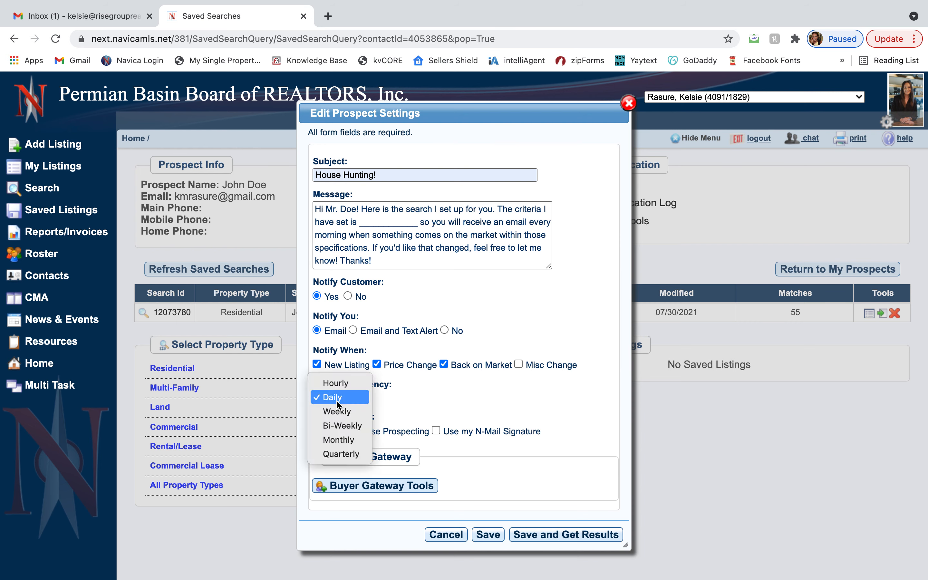
left_click(333, 383)
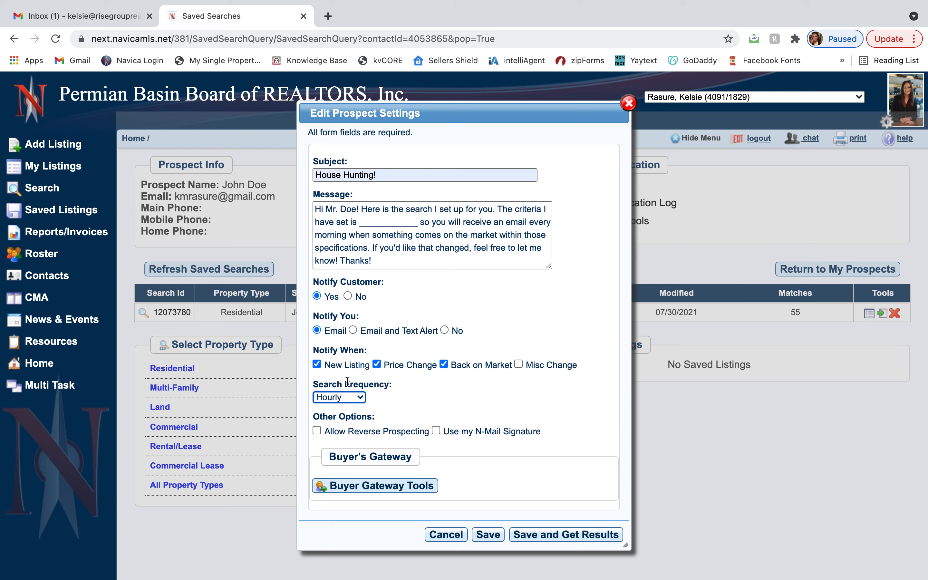
left_click(336, 398)
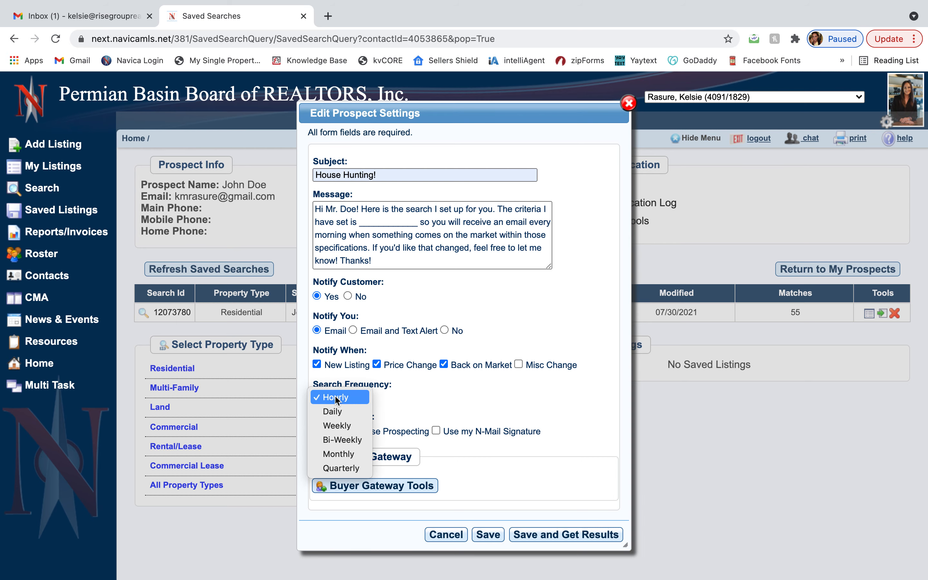
left_click(335, 410)
scroll(384, 411, "down", 1)
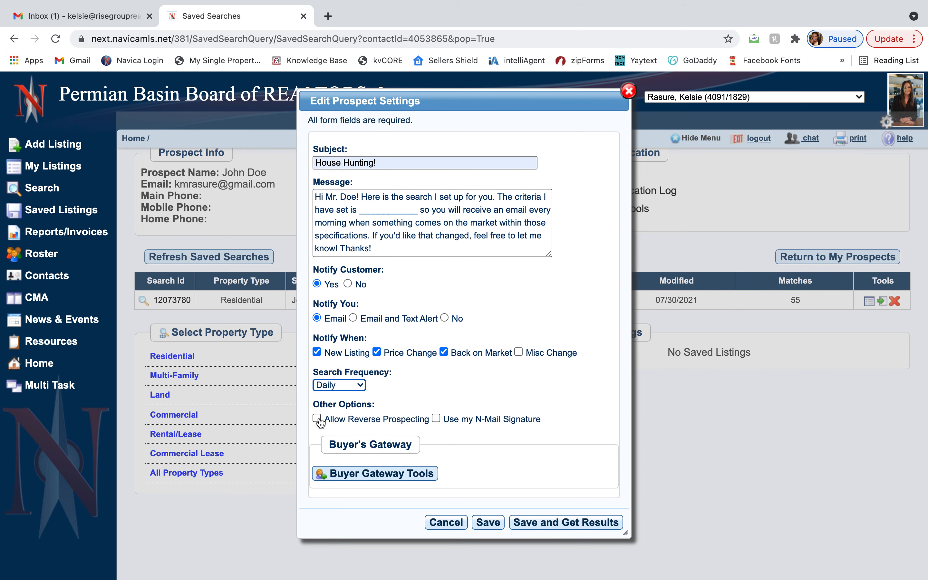
- Enable Allow Reverse Prospecting and Use my N-Mail Signature under Other Options
left_click(318, 419)
left_click(436, 419)
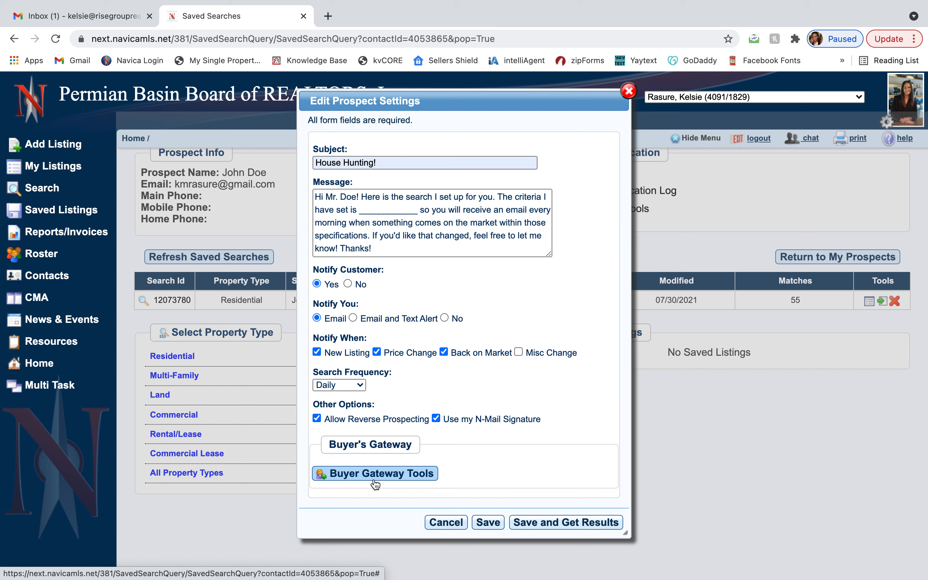
left_click(410, 248)
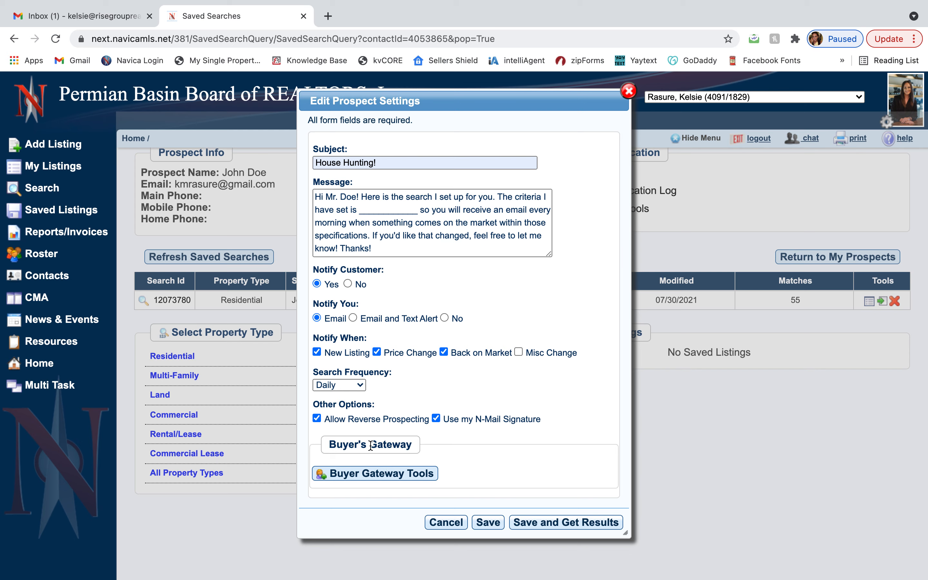
- Save the prospect settings with Save and Get Results, dismissing the matches-not-emailed alert
left_click(532, 524)
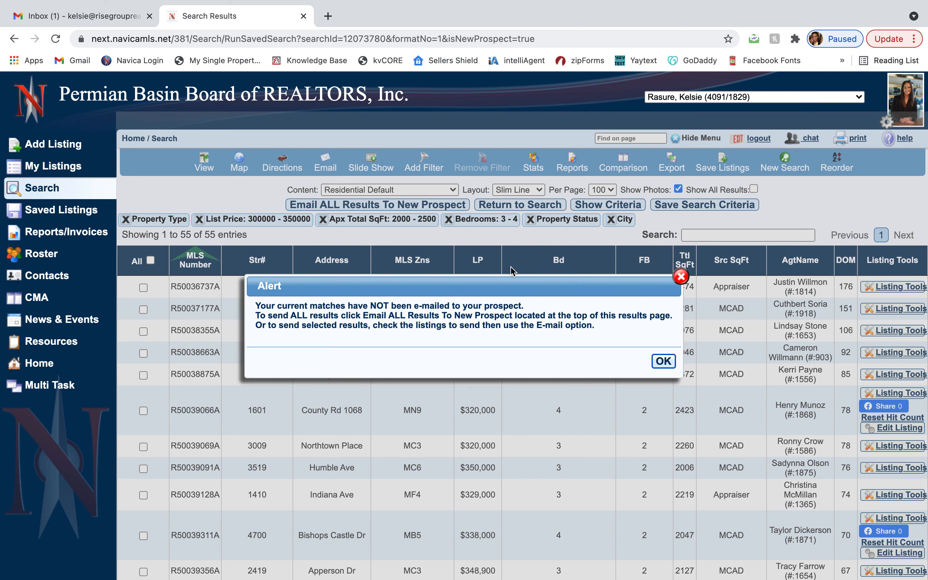
left_click(663, 362)
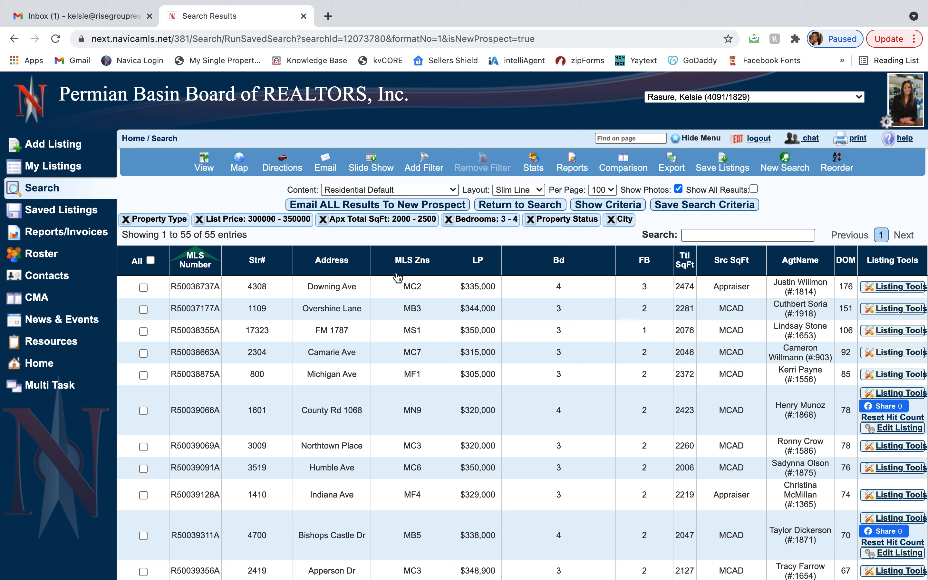
- Email all 55 matching listings to the new prospect and acknowledge the sent confirmation
left_click(151, 261)
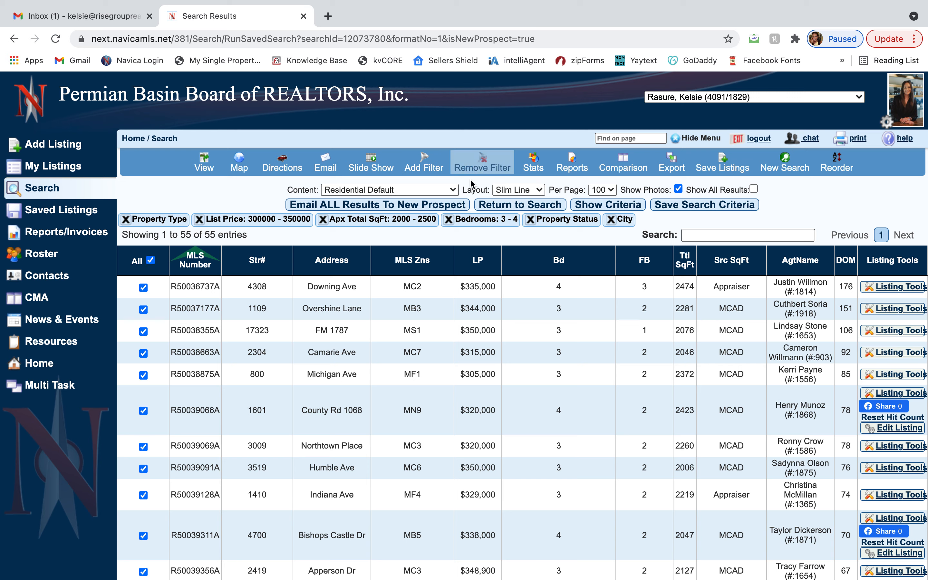
left_click(417, 206)
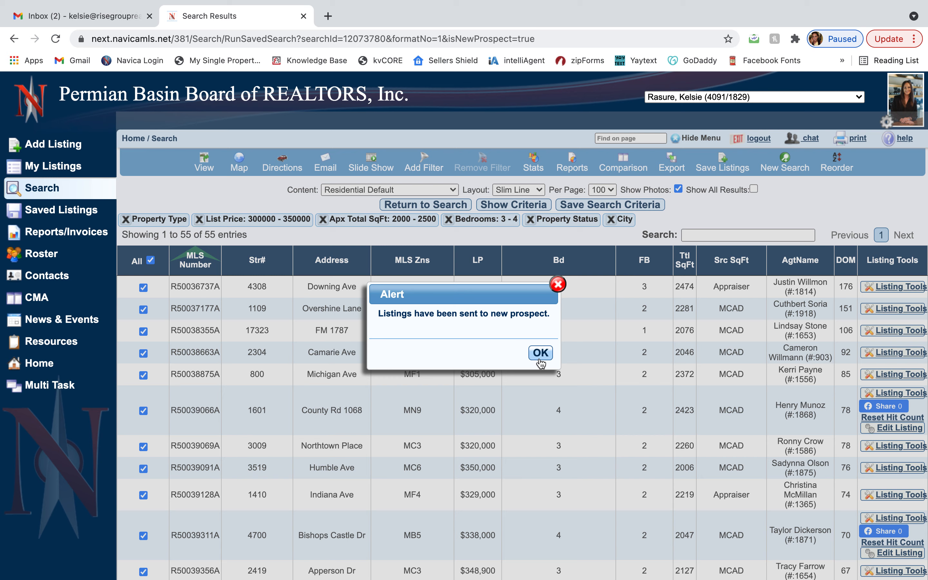
left_click(541, 354)
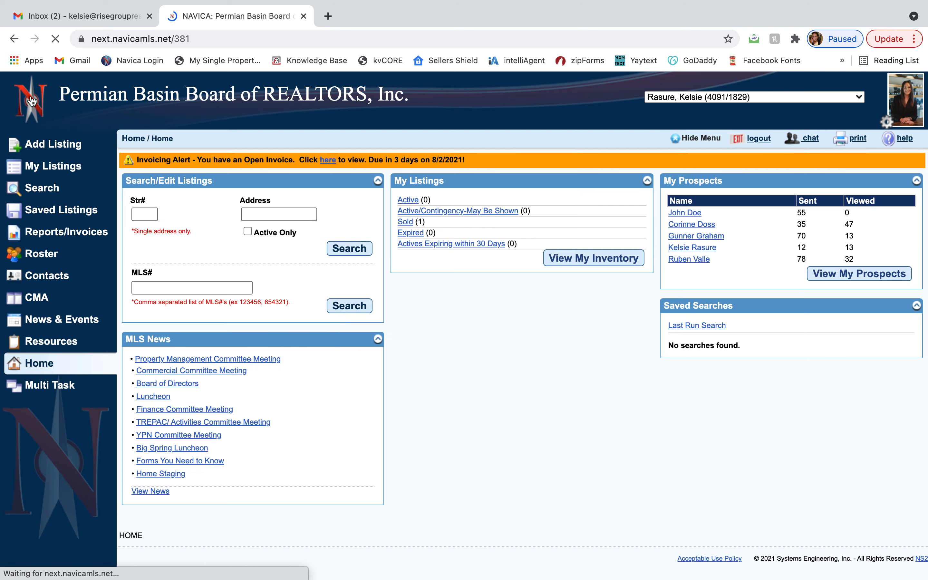
- Under Contacts, show the My Prospects list filtered to last names starting with D
left_click(59, 278)
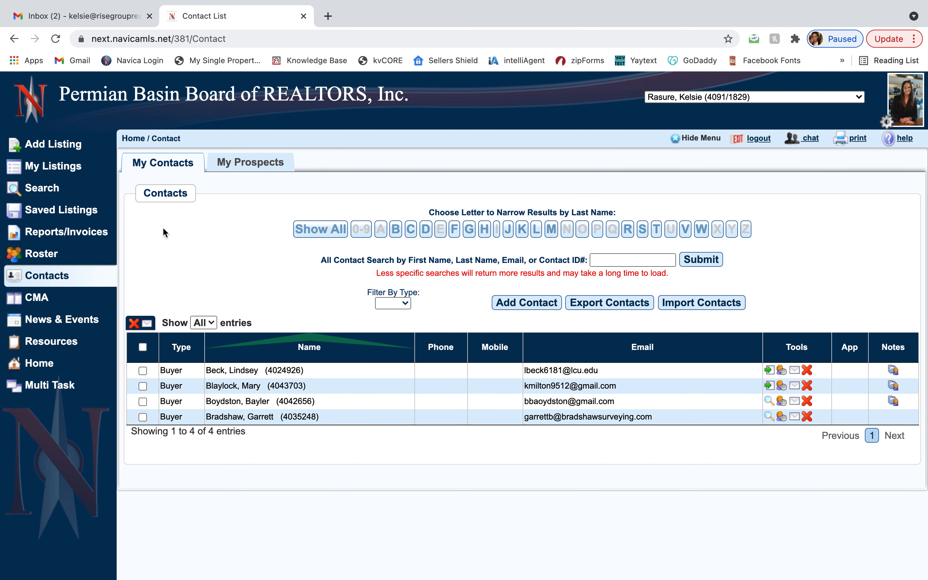
left_click(235, 165)
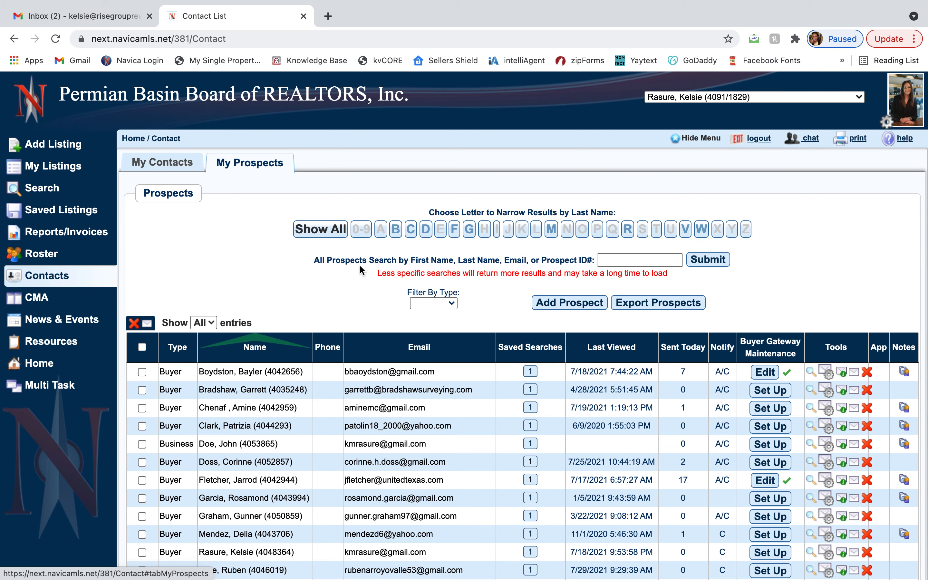
left_click(426, 230)
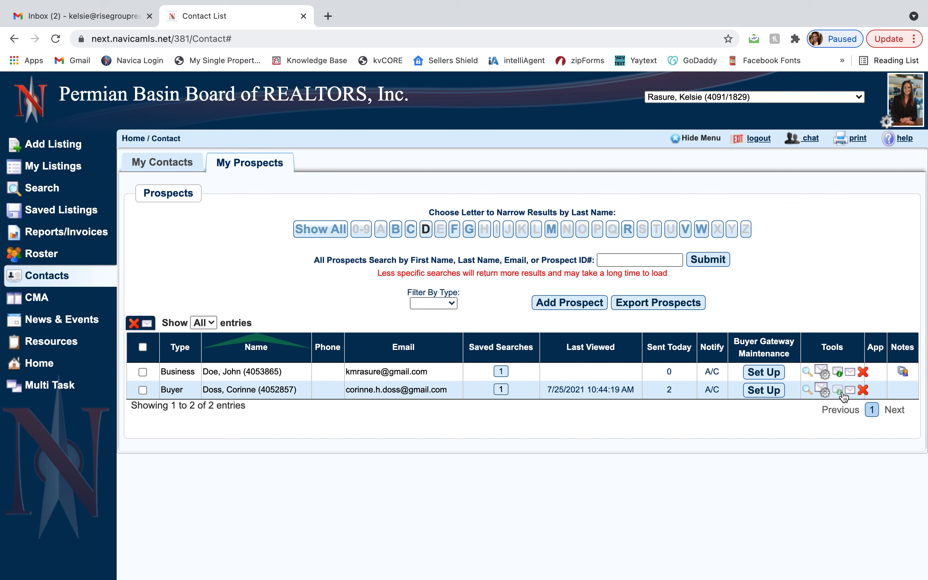
- Delete the saved search of the second D prospect and confirm the deletion
left_click(863, 390)
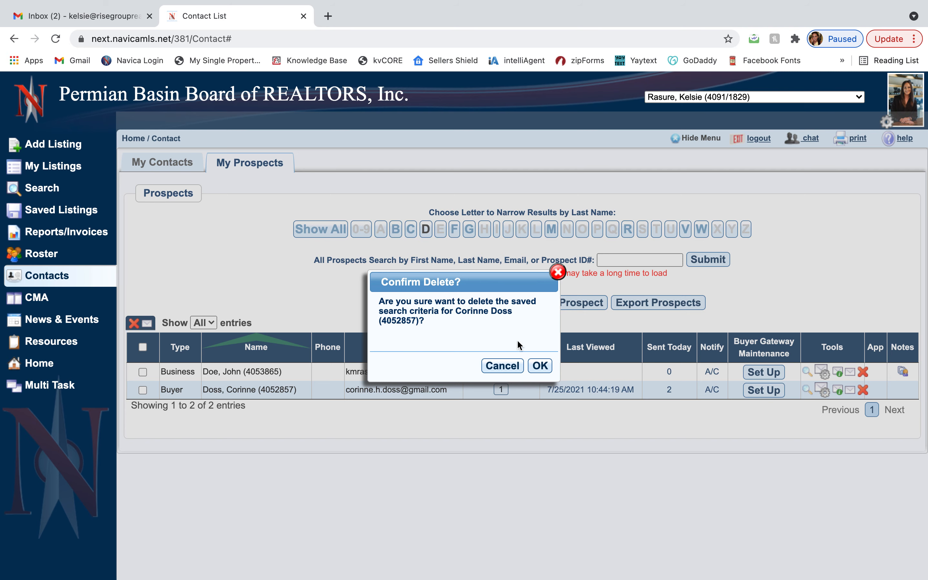
left_click(540, 366)
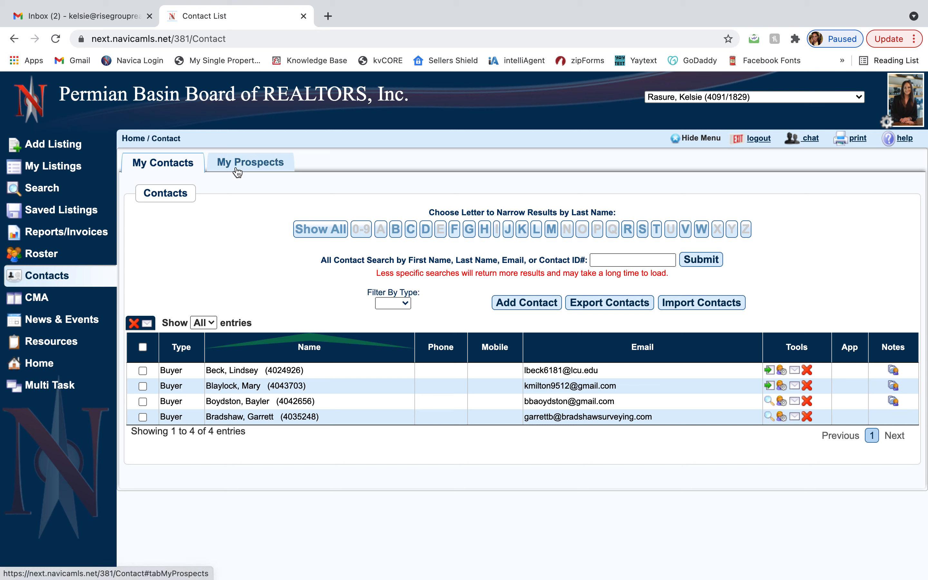
mouse_move(62, 1)
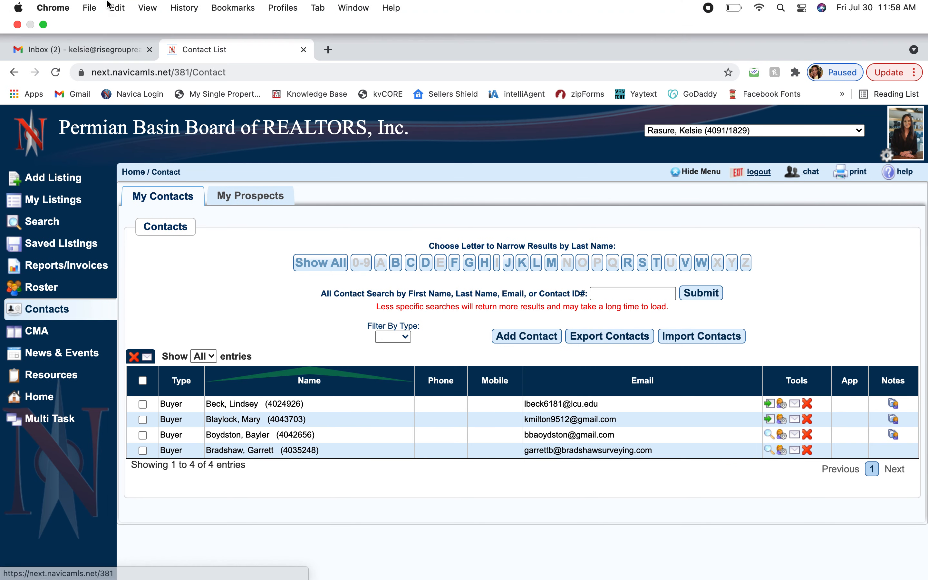